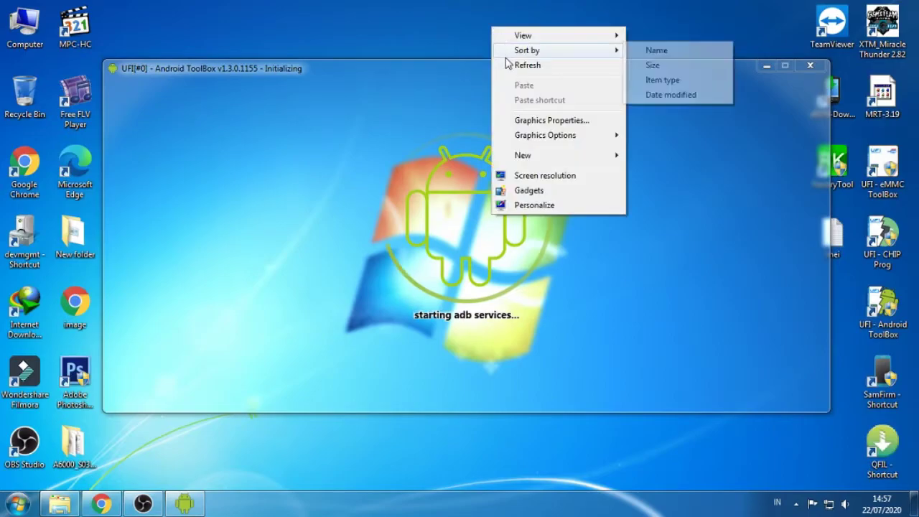
pyautogui.click(517, 66)
pyautogui.rightClick(479, 16)
pyautogui.click(506, 51)
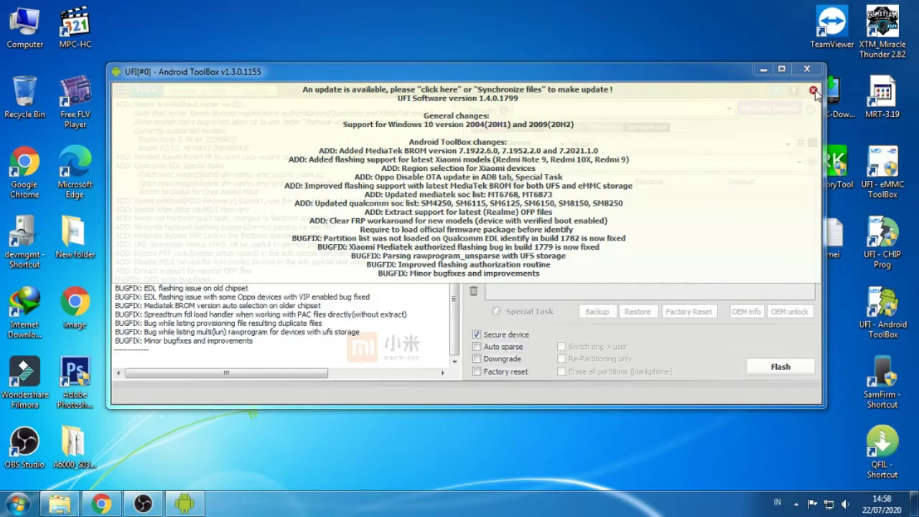
# Step: Dismiss the update notice, then switch flashing to Qualcomm with Lenovo as the brand
pyautogui.click(813, 90)
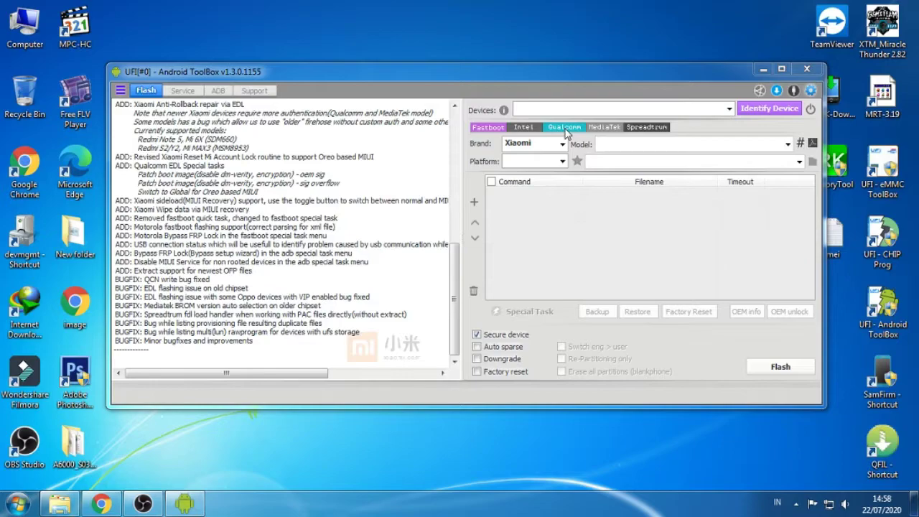
pyautogui.click(565, 127)
pyautogui.click(563, 145)
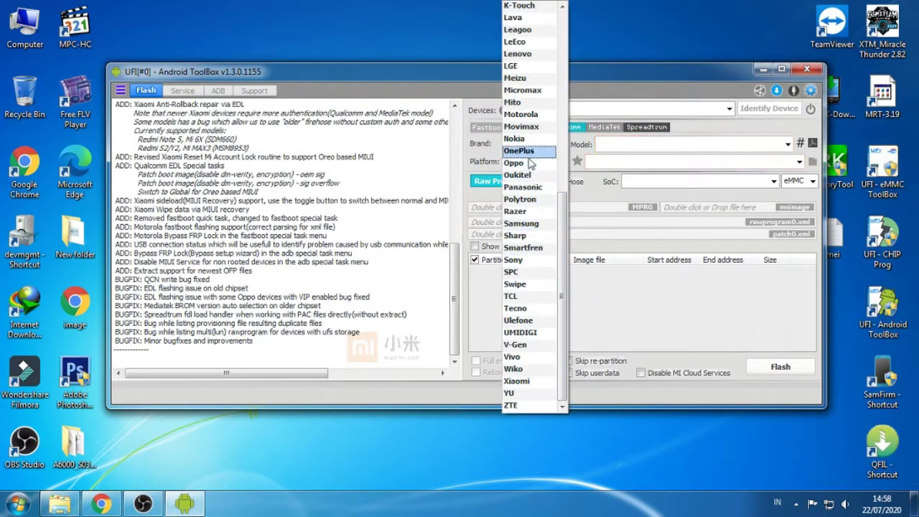
pyautogui.click(525, 54)
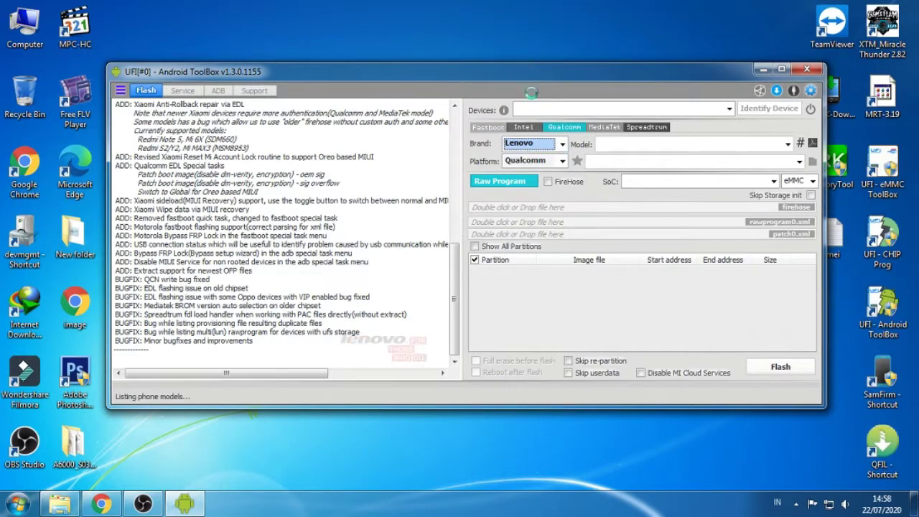
# Step: Select A6000 as the phone model
pyautogui.click(789, 146)
pyautogui.scroll(-10, 688, 333)
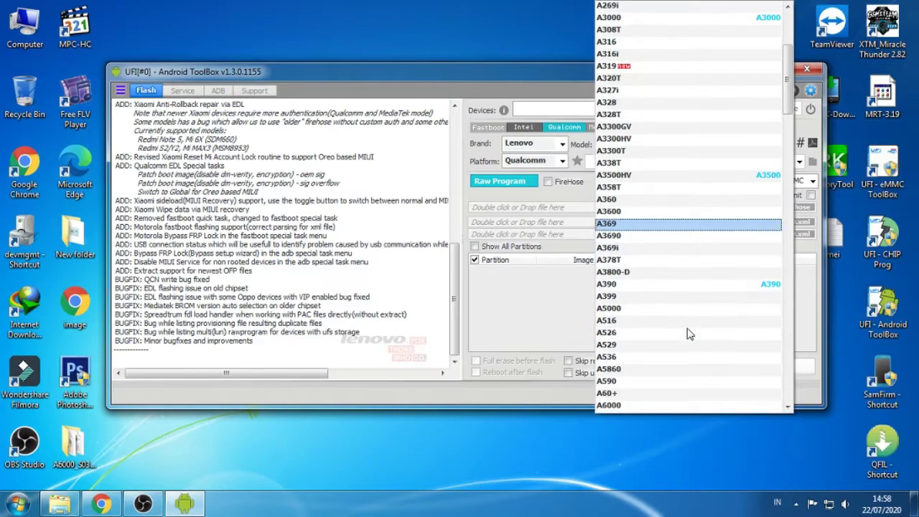
pyautogui.scroll(-1, 626, 369)
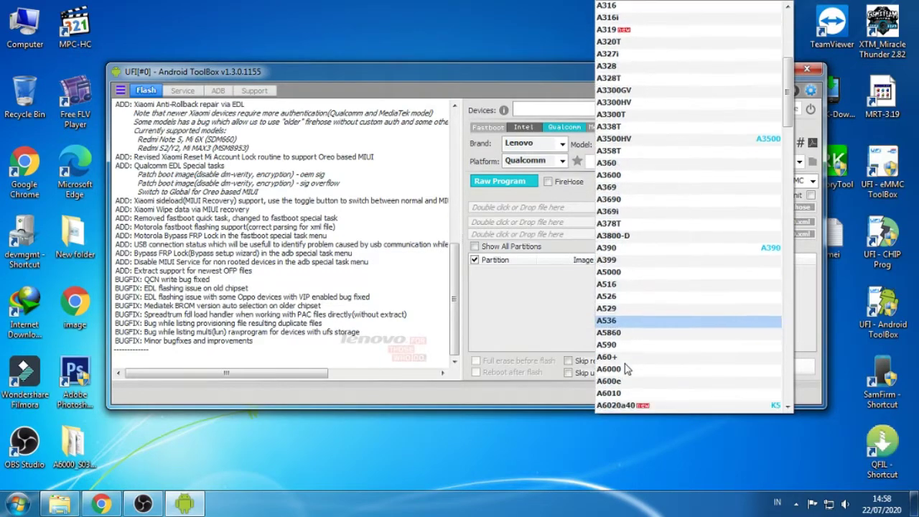
pyautogui.scroll(-2, 625, 368)
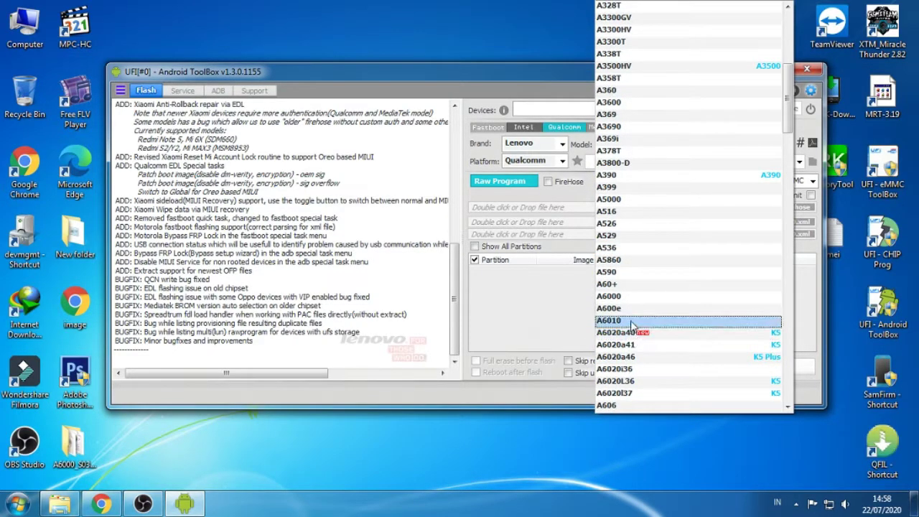
pyautogui.click(625, 296)
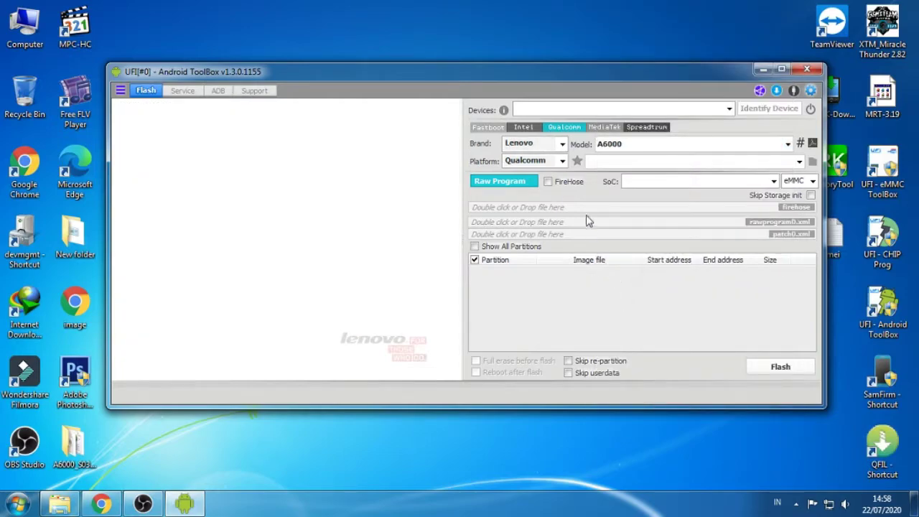
# Step: Enable FireHose and load prog_emmc_firehose_8916.mbn from the desktop's A6000_S035_150507_8G_ROW firmware folder as the firehose loader
pyautogui.click(568, 183)
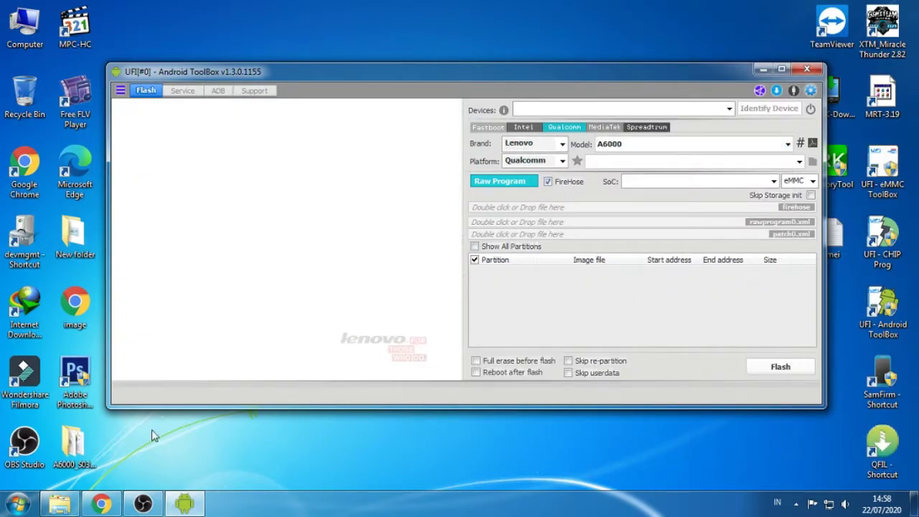
pyautogui.click(61, 504)
pyautogui.click(68, 505)
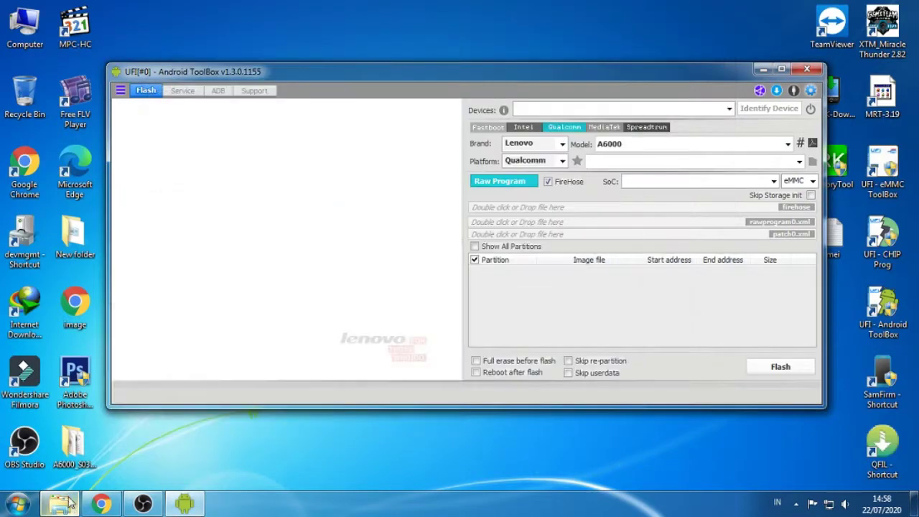
pyautogui.doubleClick(74, 446)
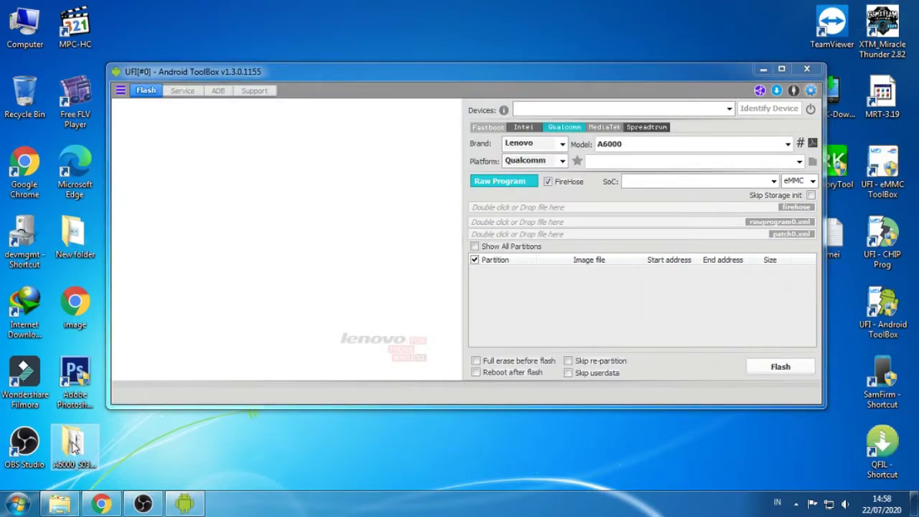
pyautogui.moveTo(380, 40); pyautogui.dragTo(236, 53)
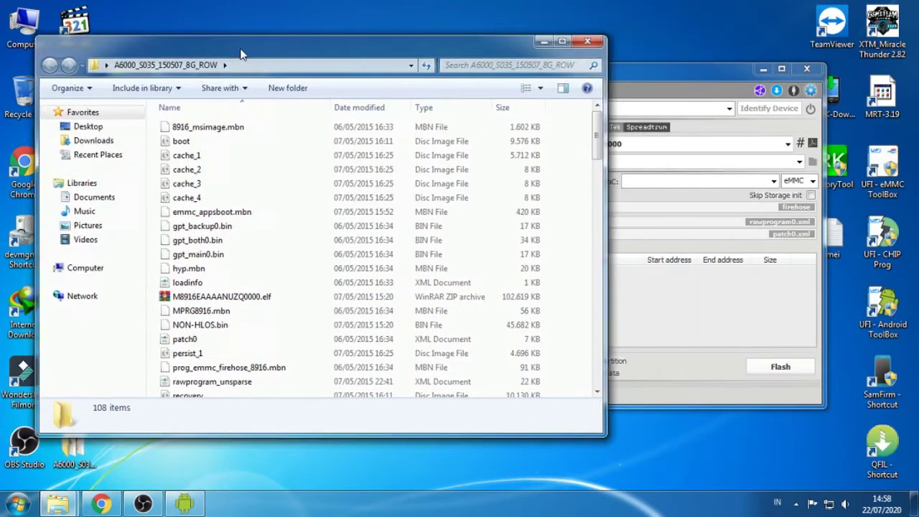
pyautogui.moveTo(220, 369)
pyautogui.mouseDown()
pyautogui.moveTo(225, 382)
pyautogui.moveTo(543, 304)
pyautogui.moveTo(649, 210)
pyautogui.mouseUp()
pyautogui.click(541, 42)
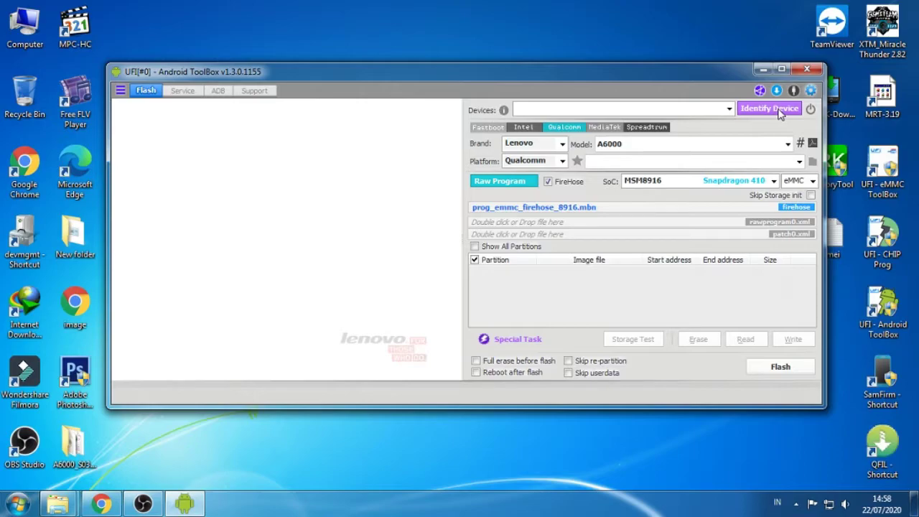
# Step: Start identifying the phone and check the COM and LPT ports in Device Manager for its Qualcomm HS-USB QDLoader 9008 connection
pyautogui.click(772, 109)
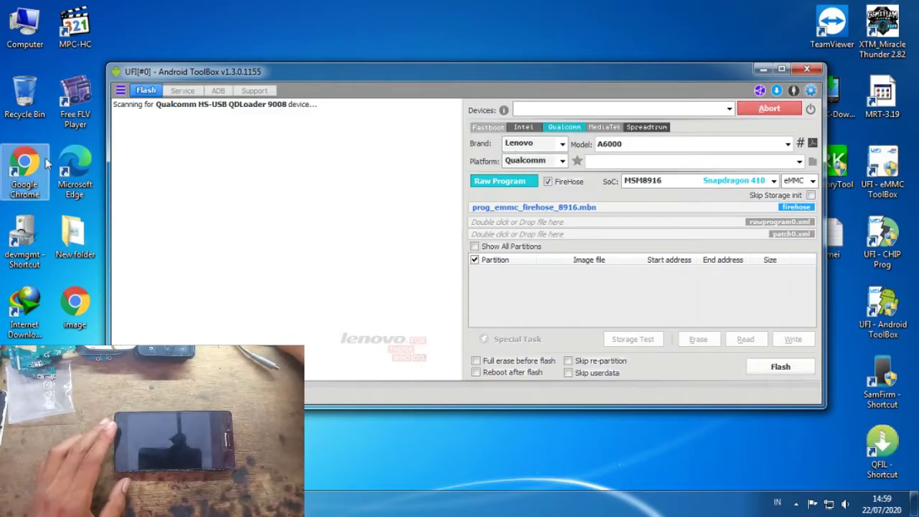
pyautogui.doubleClick(22, 228)
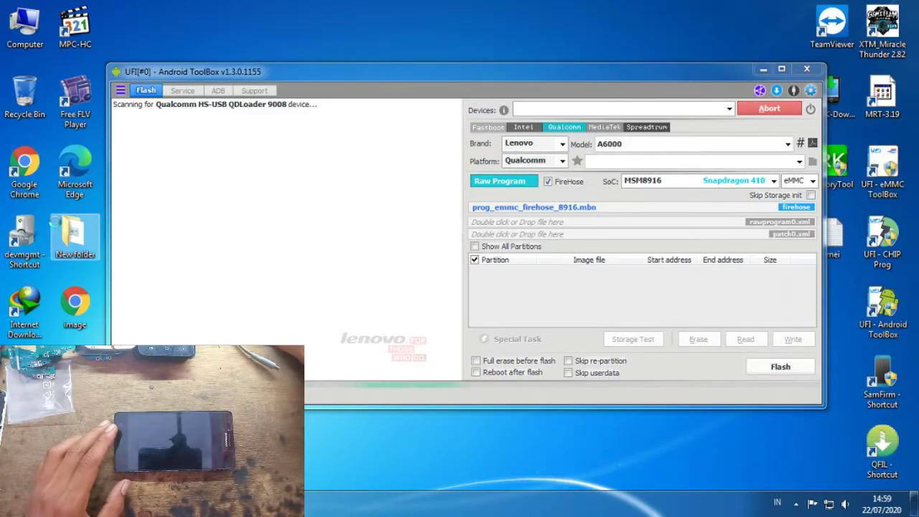
pyautogui.moveTo(581, 183); pyautogui.dragTo(256, 182)
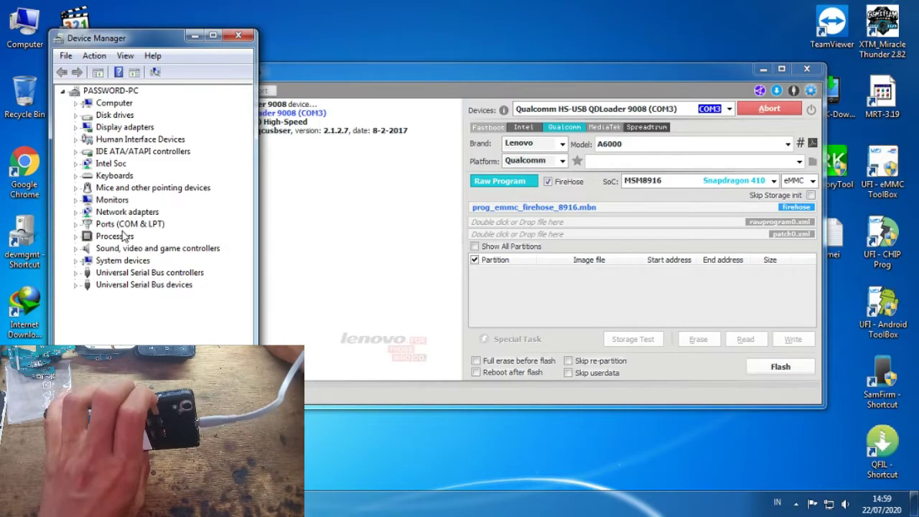
pyautogui.click(75, 224)
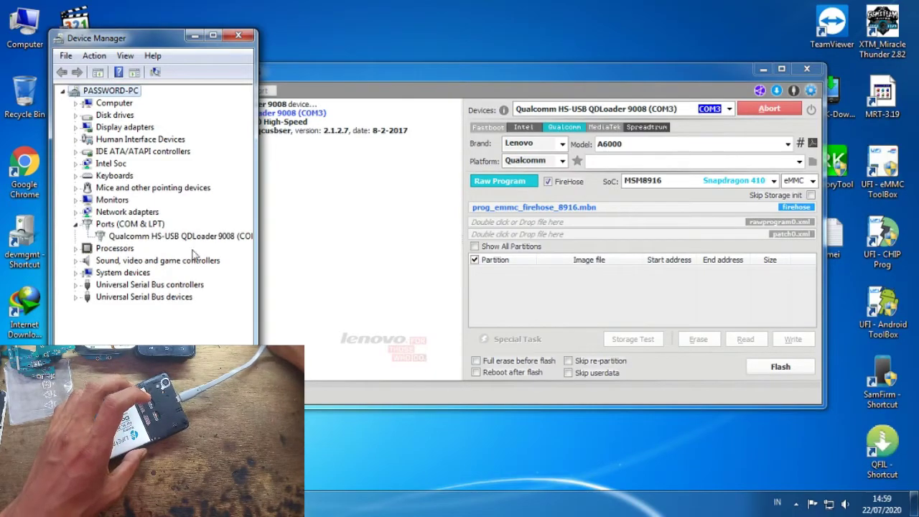
pyautogui.click(368, 79)
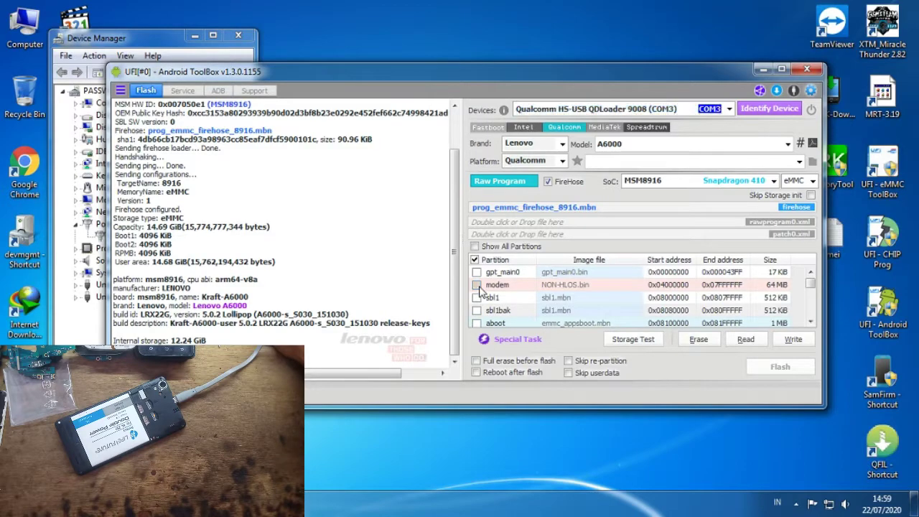
# Step: Mark the modem, modemst1, modemst2 and fsg partitions in the partition list
pyautogui.scroll(-3, 480, 291)
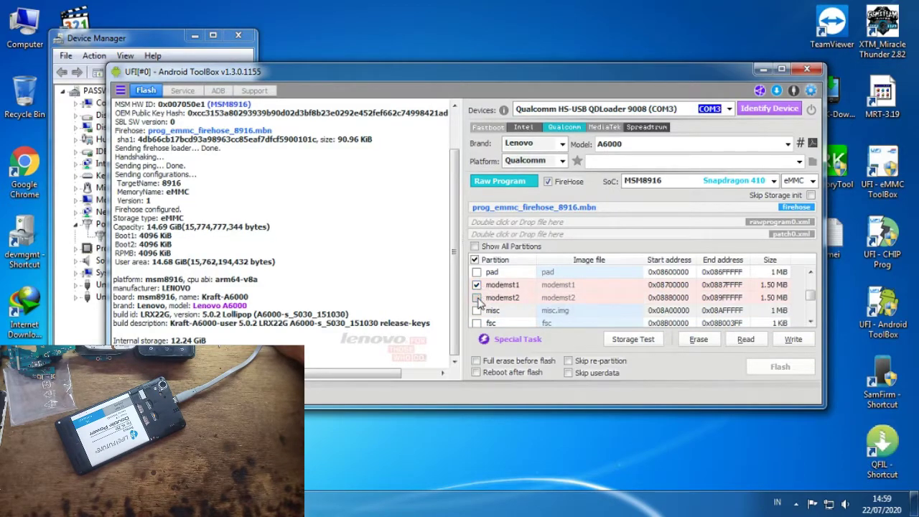
pyautogui.click(810, 322)
pyautogui.click(811, 322)
pyautogui.click(810, 323)
pyautogui.click(811, 322)
pyautogui.click(810, 322)
pyautogui.click(810, 322)
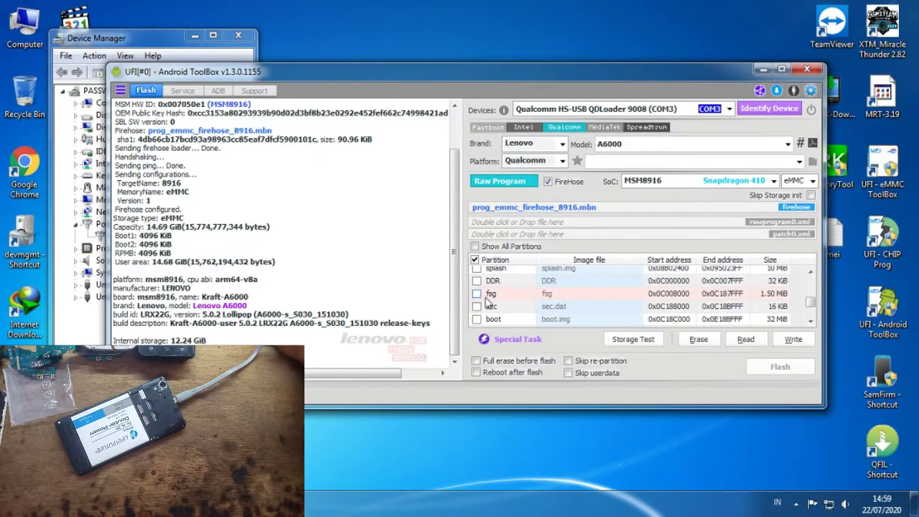
pyautogui.click(476, 294)
# Step: Add the persist and config partitions to the selection
pyautogui.click(811, 322)
pyautogui.click(810, 322)
pyautogui.click(810, 322)
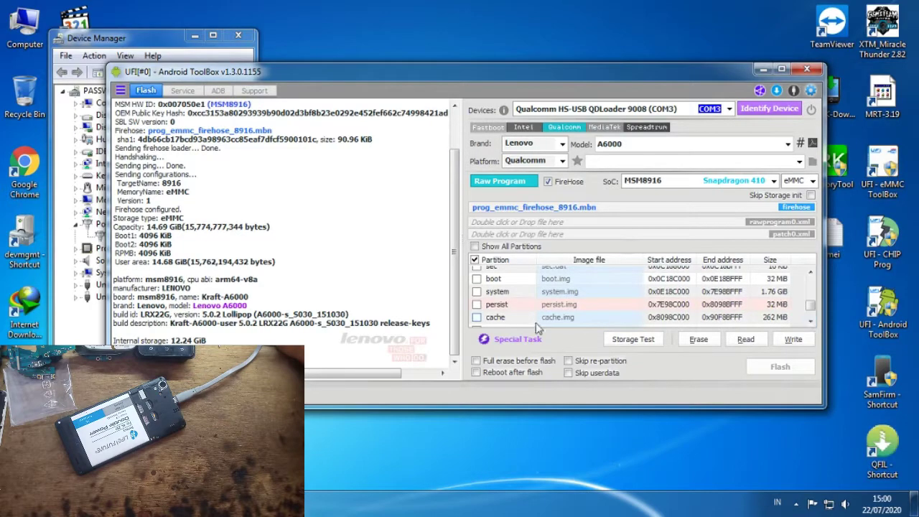
pyautogui.click(810, 322)
pyautogui.click(810, 322)
pyautogui.click(811, 322)
pyautogui.click(810, 322)
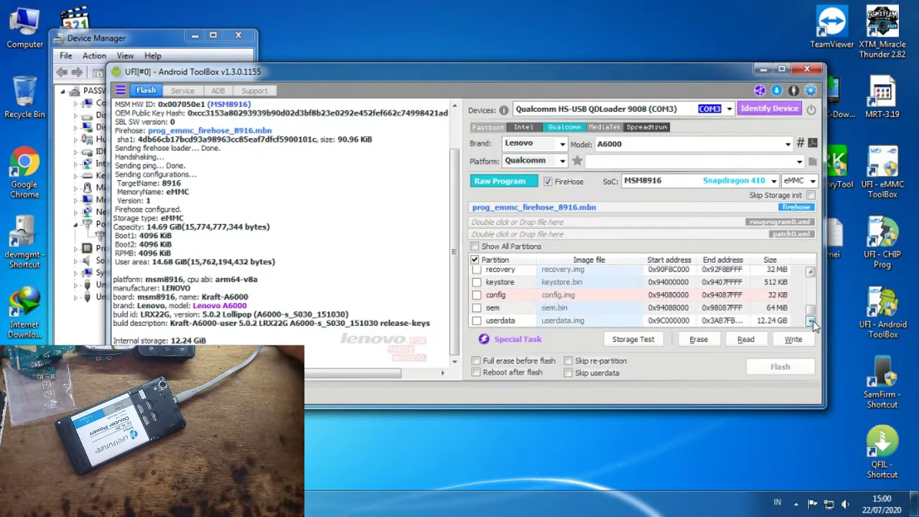
pyautogui.click(475, 294)
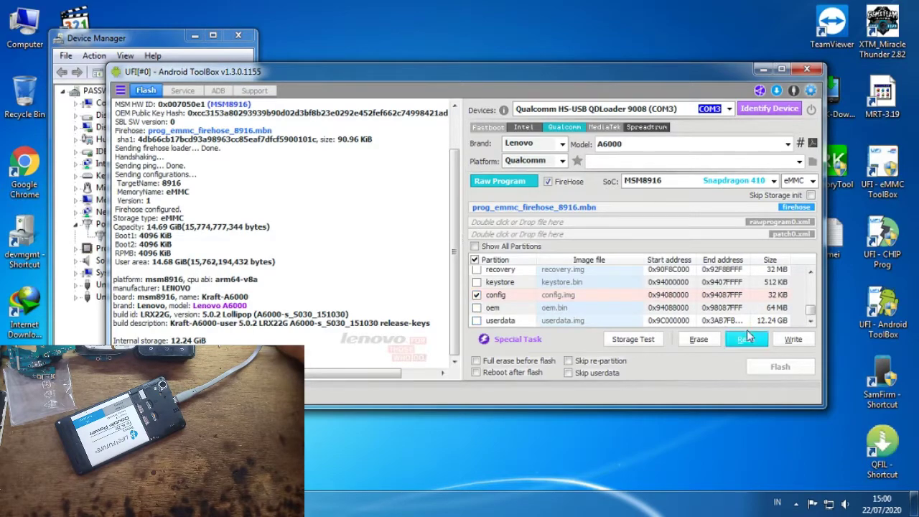
# Step: Try to read the marked partitions from the phone, saving them to the suggested Kraft-A6000-user 5.0.2 folder
pyautogui.click(747, 342)
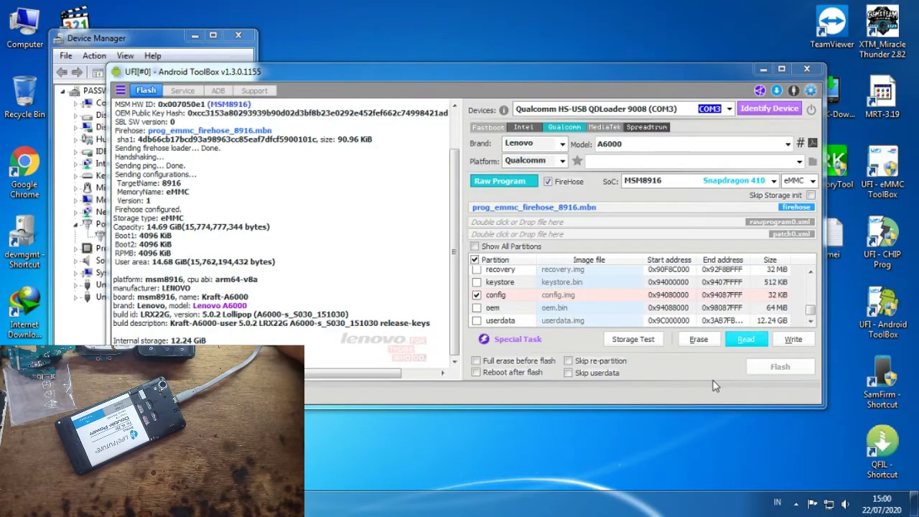
pyautogui.click(451, 383)
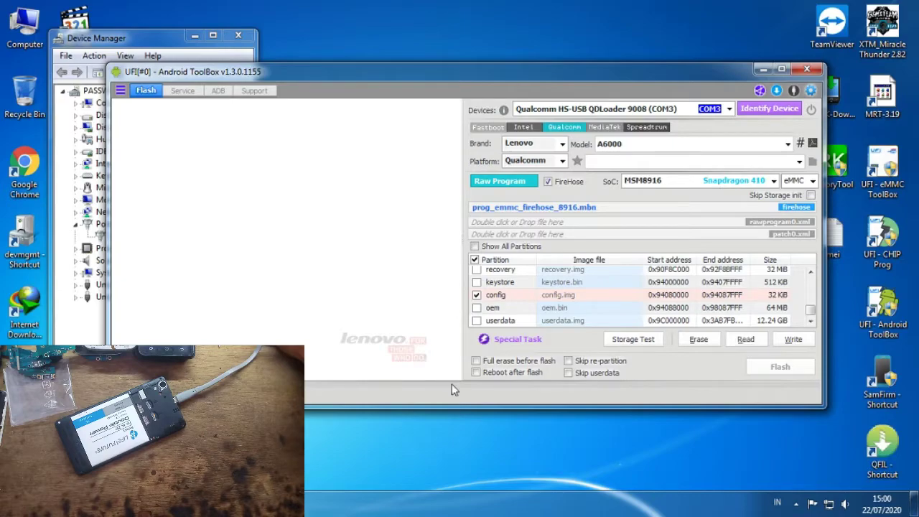
pyautogui.click(745, 337)
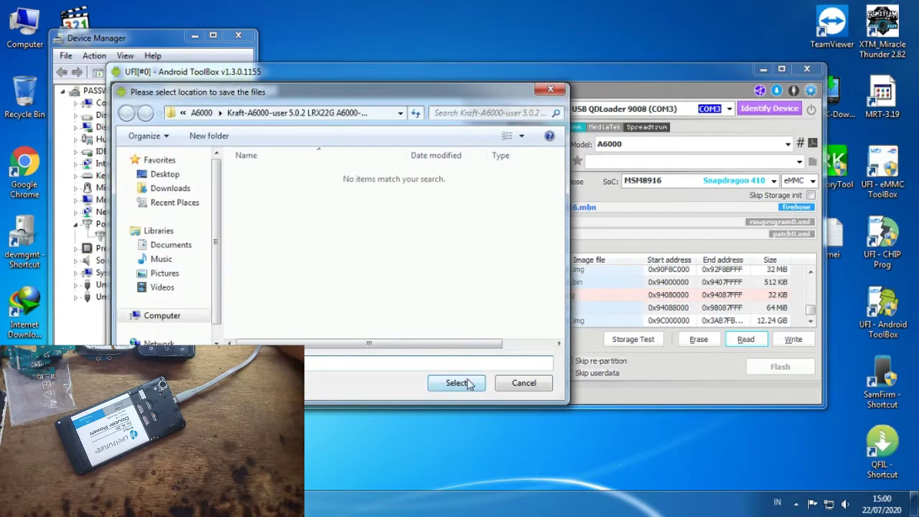
pyautogui.click(457, 382)
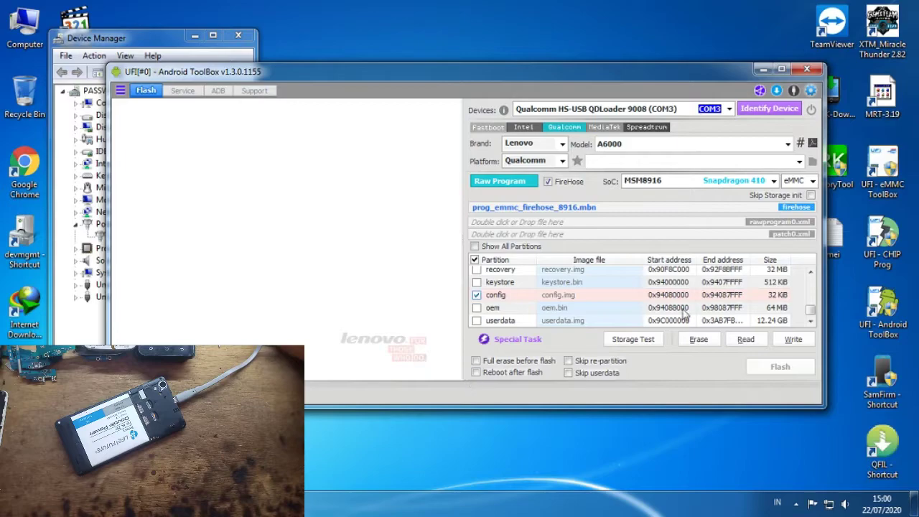
# Step: Refresh the device list and retry reading the marked partitions into the suggested folder
pyautogui.click(810, 109)
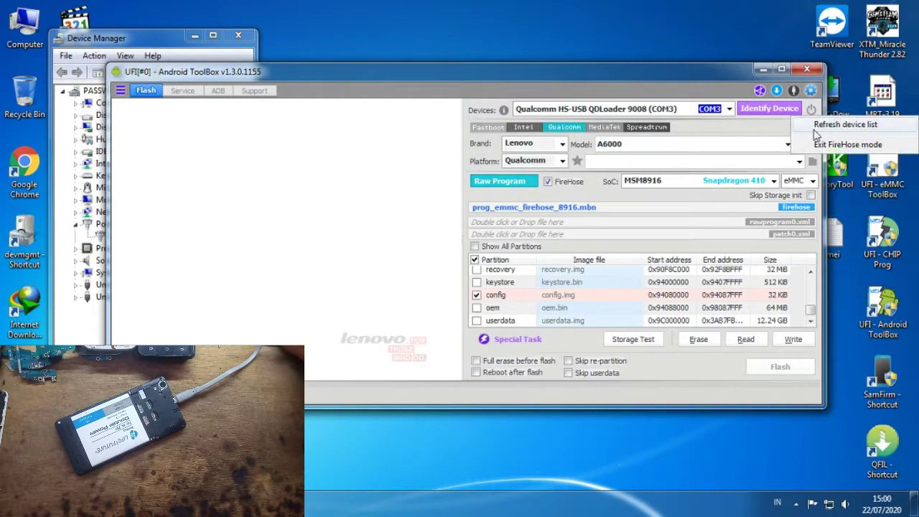
pyautogui.click(815, 129)
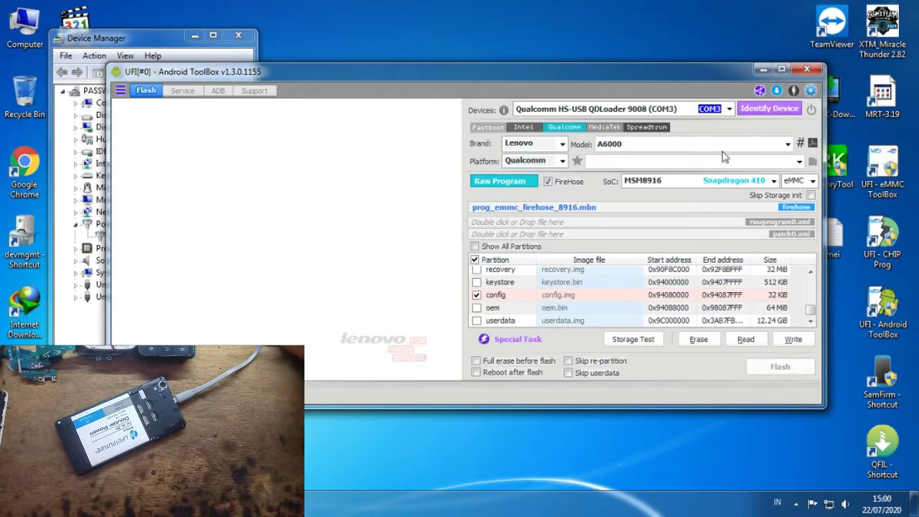
pyautogui.click(745, 339)
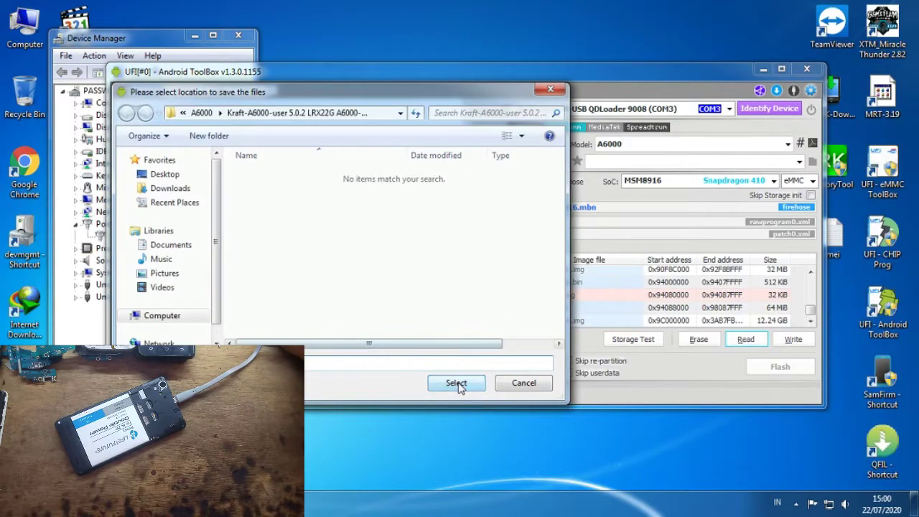
pyautogui.click(457, 382)
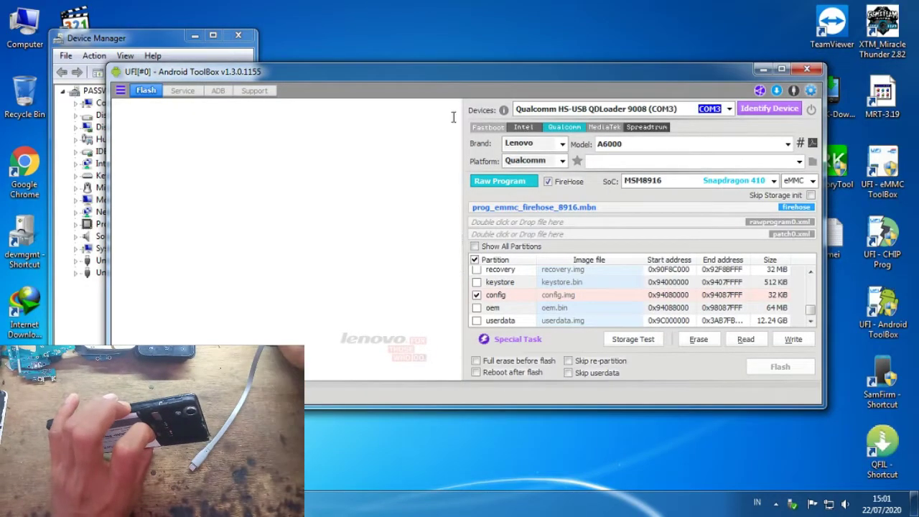
# Step: Reconnect the phone and read the marked partitions into the suggested Kraft-A6000-user 5.0.2 folder, repeating the read if necessary
pyautogui.click(747, 344)
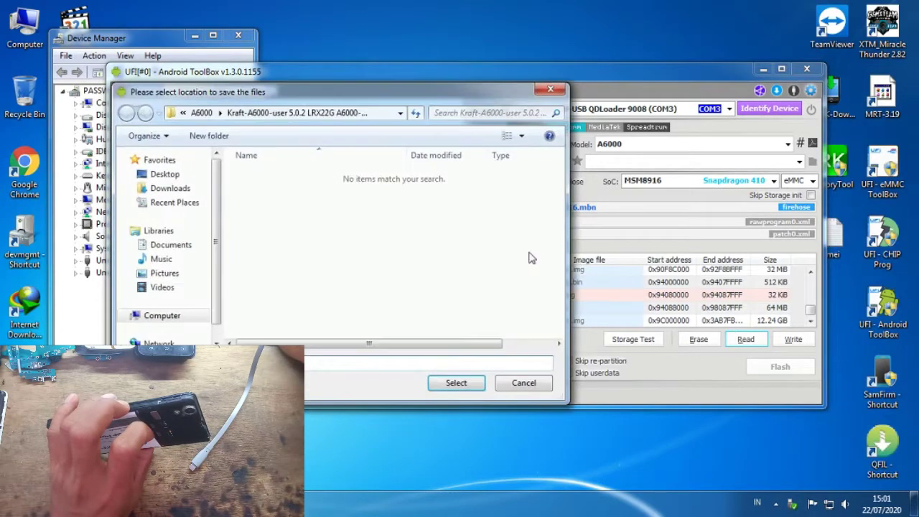
pyautogui.click(471, 380)
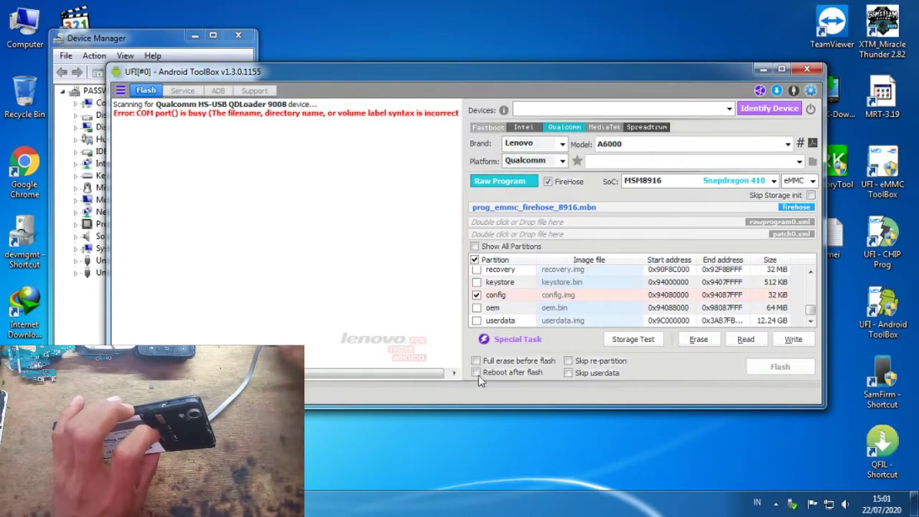
pyautogui.click(745, 340)
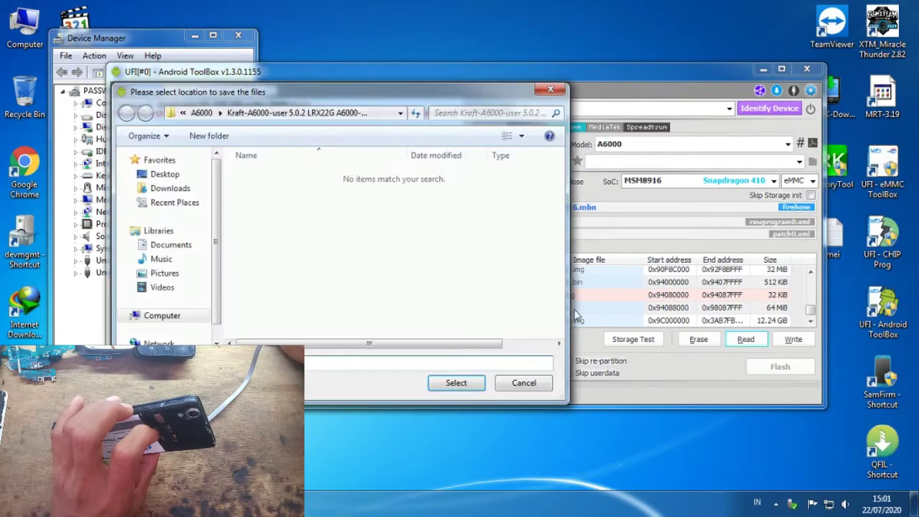
pyautogui.click(471, 383)
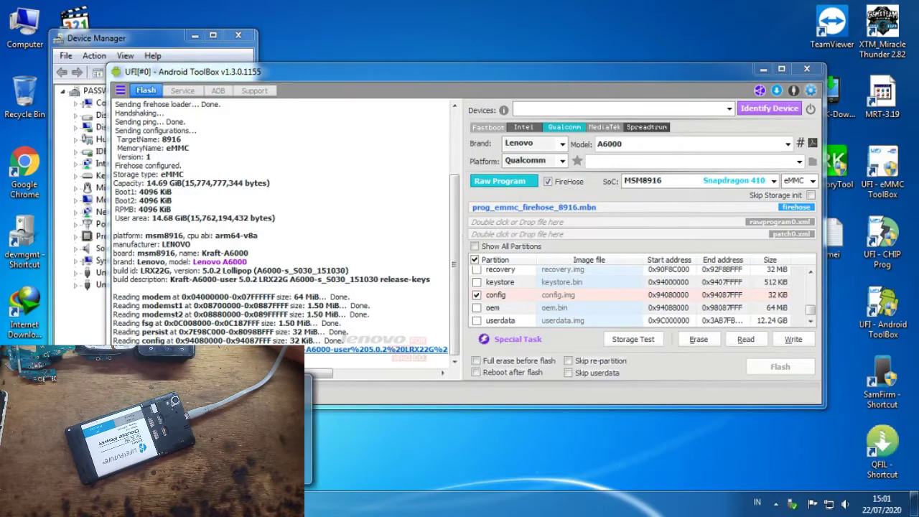
# Step: Load prog_emmc_firehose_8916.mbn from the A6000_S035_150507_8G_ROW firmware folder as the firehose loader
pyautogui.click(248, 438)
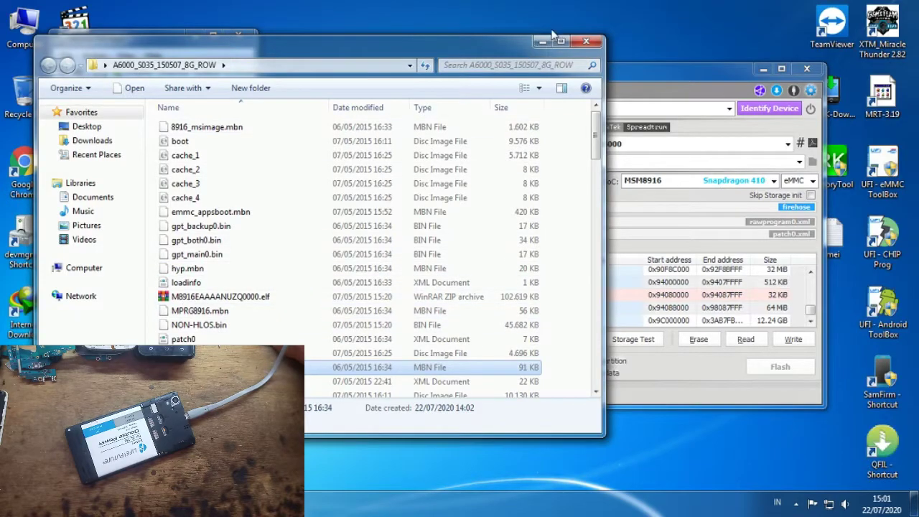
pyautogui.moveTo(434, 54); pyautogui.dragTo(431, 31)
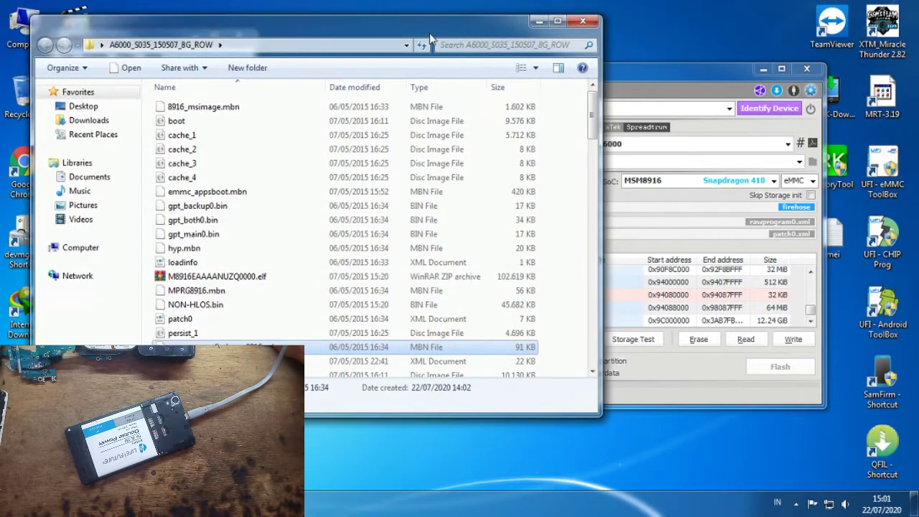
pyautogui.moveTo(258, 343); pyautogui.dragTo(665, 209)
# Step: Load rawprogram_unsparse and patch0 from the firmware folder as the raw program and patch files, then put the folder window away
pyautogui.click(209, 359)
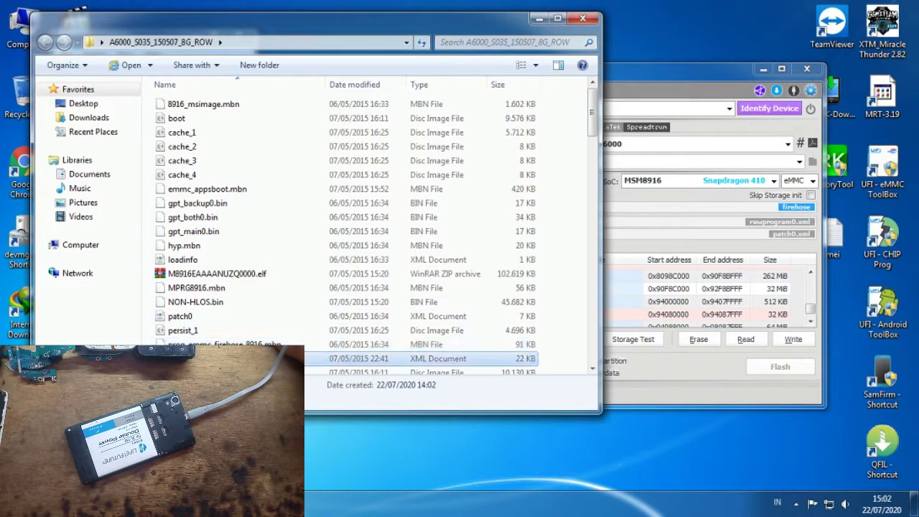
pyautogui.scroll(-1, 209, 356)
pyautogui.moveTo(205, 327); pyautogui.dragTo(702, 228)
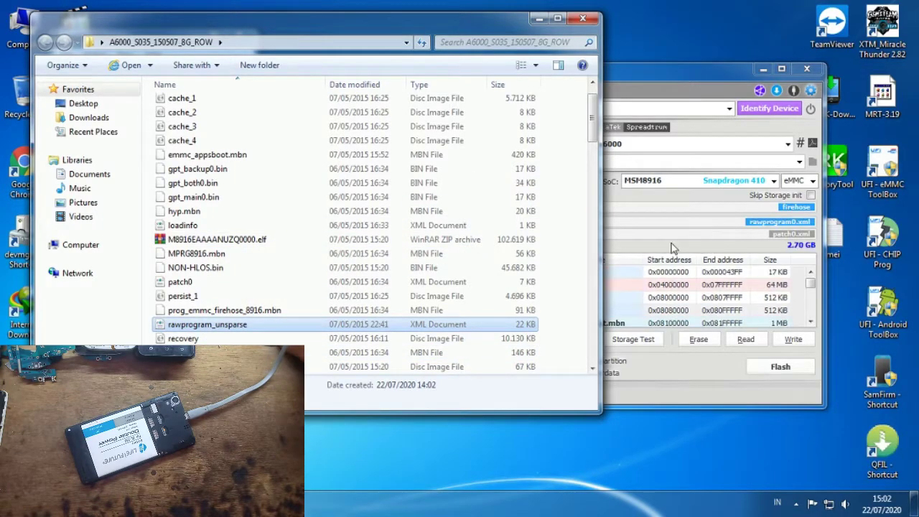
pyautogui.click(202, 285)
pyautogui.moveTo(203, 282); pyautogui.dragTo(679, 238)
pyautogui.click(539, 18)
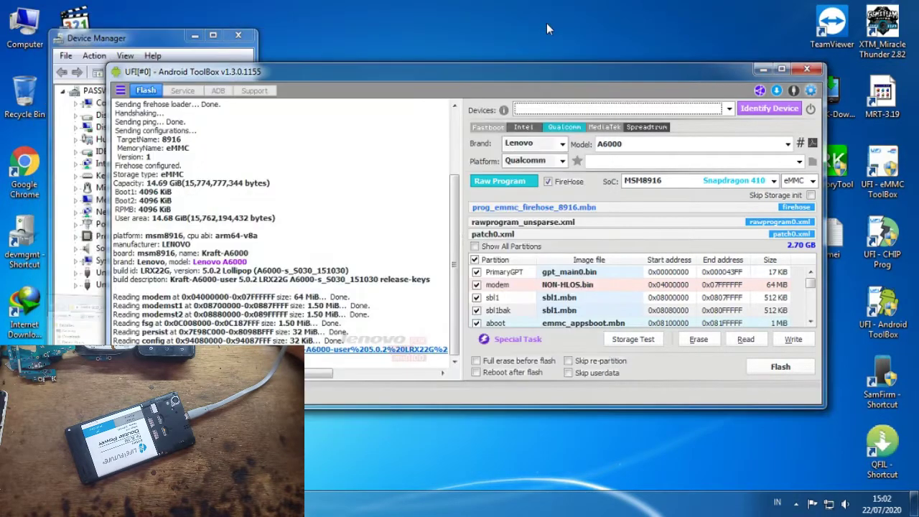
# Step: Enable rebooting after flash and flash the loaded firmware to the phone, refreshing the device connection and retrying if necessary
pyautogui.click(789, 366)
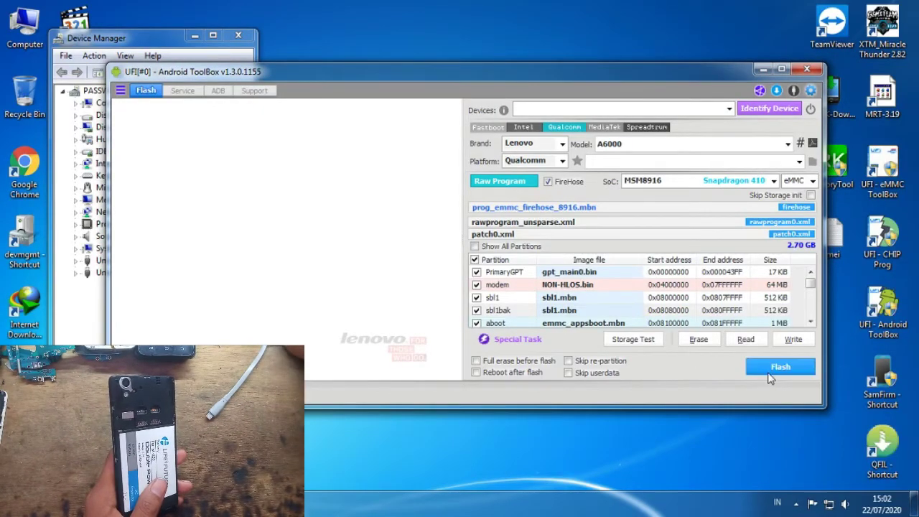
pyautogui.click(475, 372)
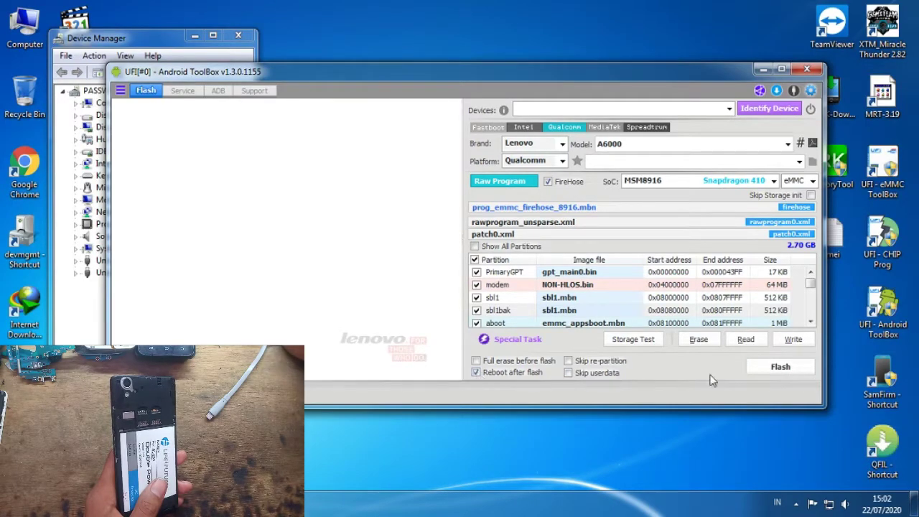
pyautogui.click(780, 366)
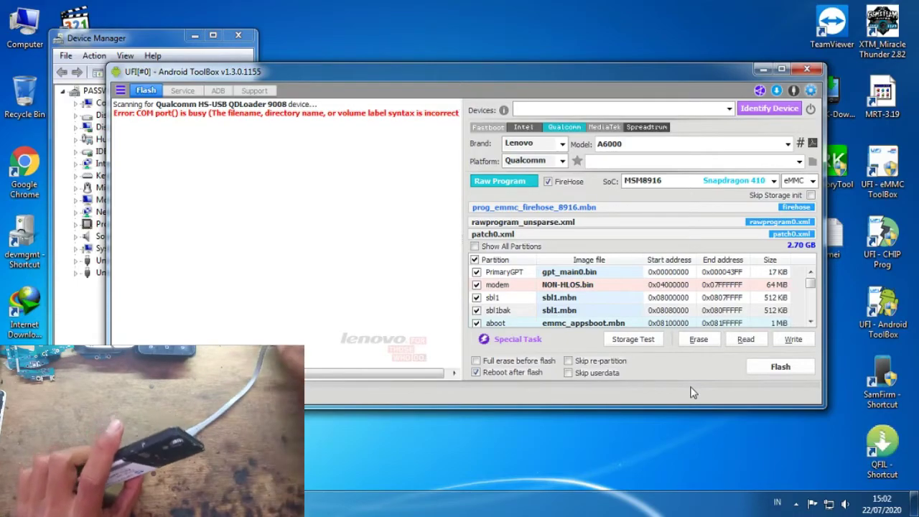
pyautogui.click(810, 110)
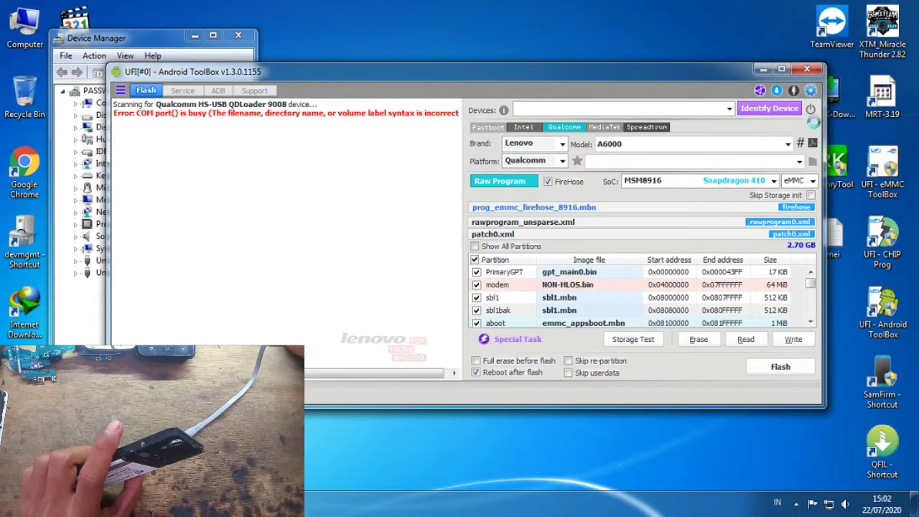
pyautogui.click(776, 366)
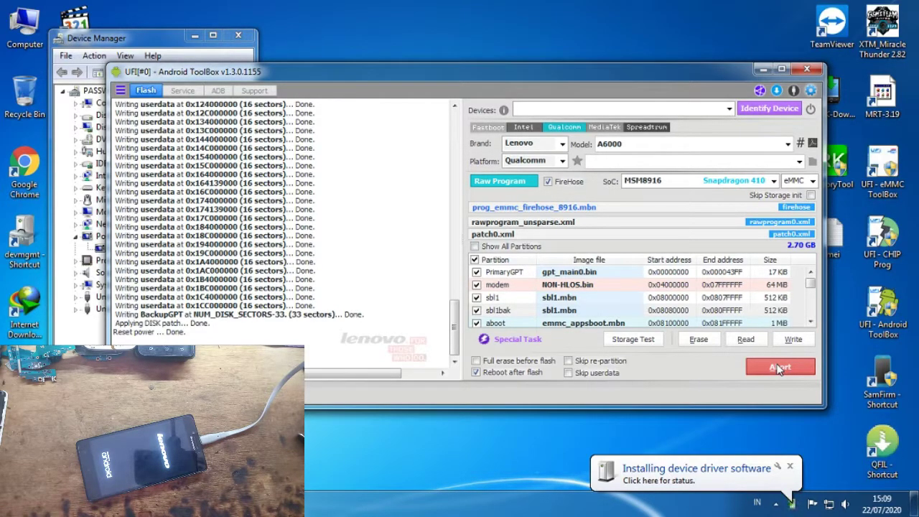
pyautogui.click(779, 366)
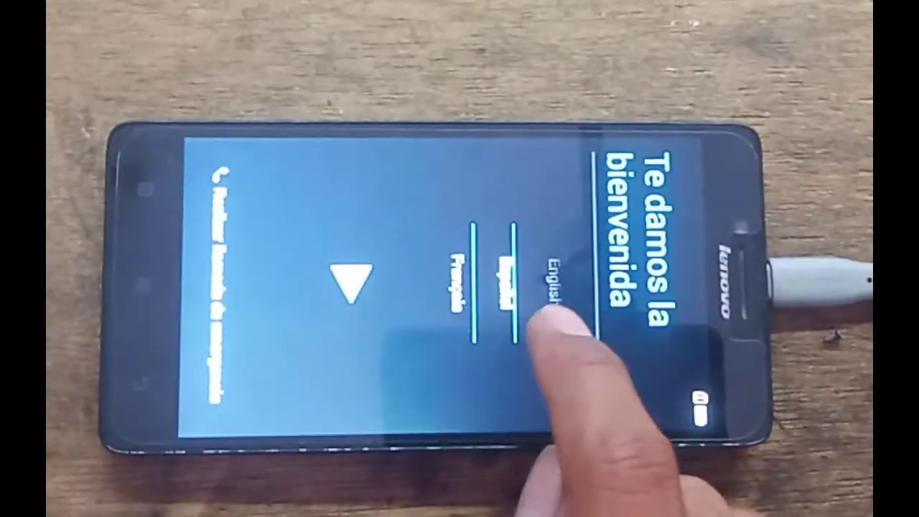
pyautogui.scroll(-5, 552, 301)
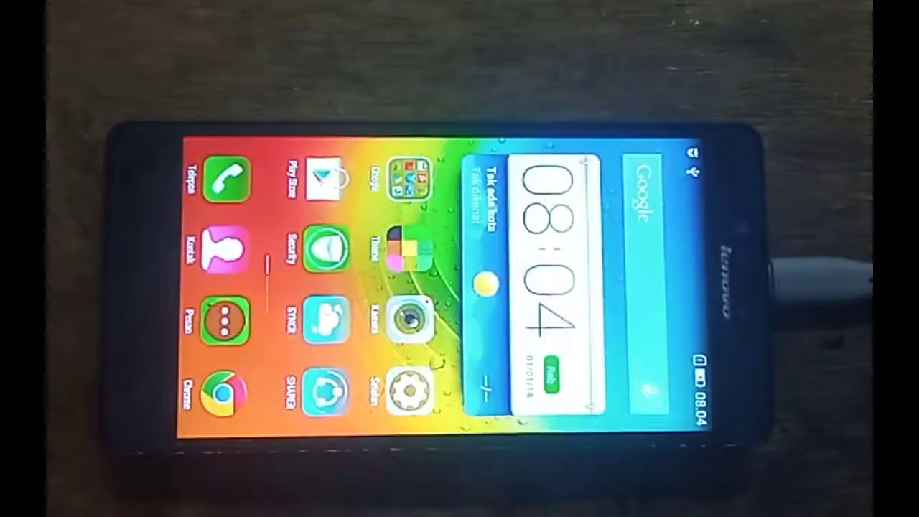
pyautogui.click(224, 247)
pyautogui.click(294, 170)
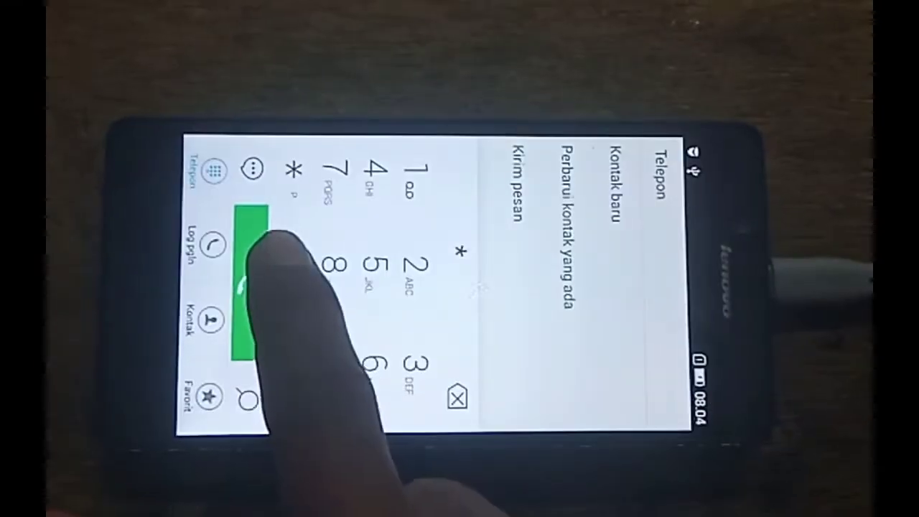
pyautogui.click(457, 396)
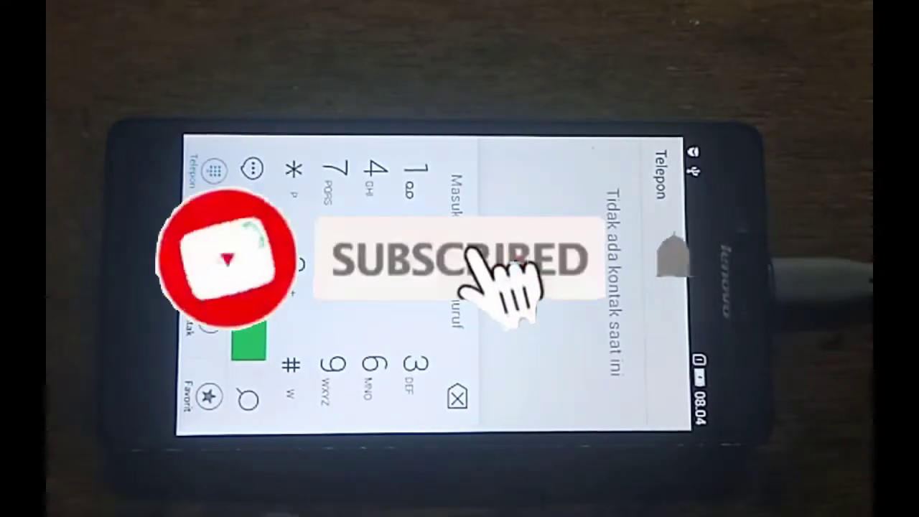
pyautogui.click(293, 170)
pyautogui.click(457, 396)
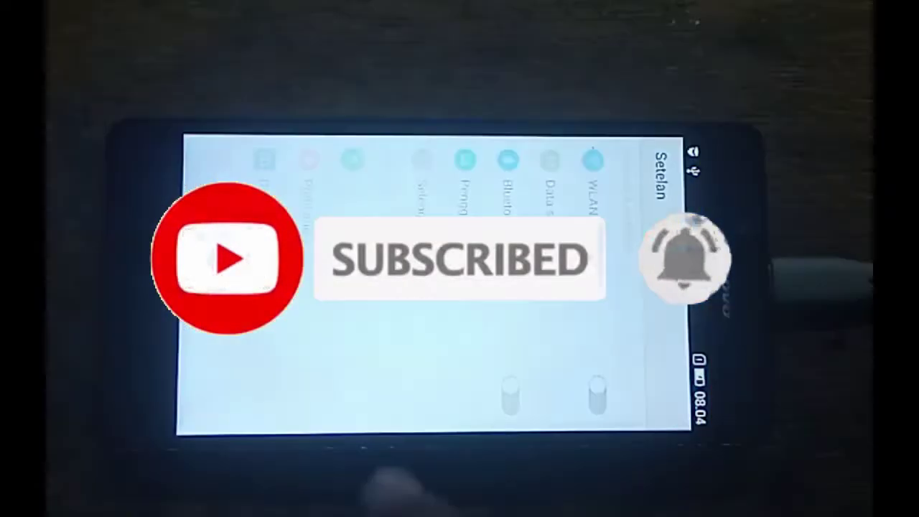
pyautogui.scroll(-10, 393, 359)
pyautogui.click(208, 316)
pyautogui.click(579, 287)
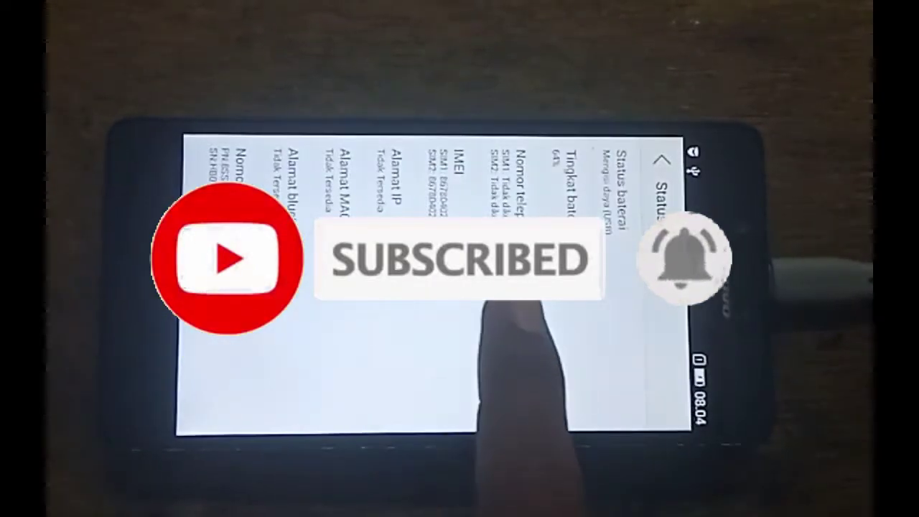
pyautogui.scroll(-1, 491, 301)
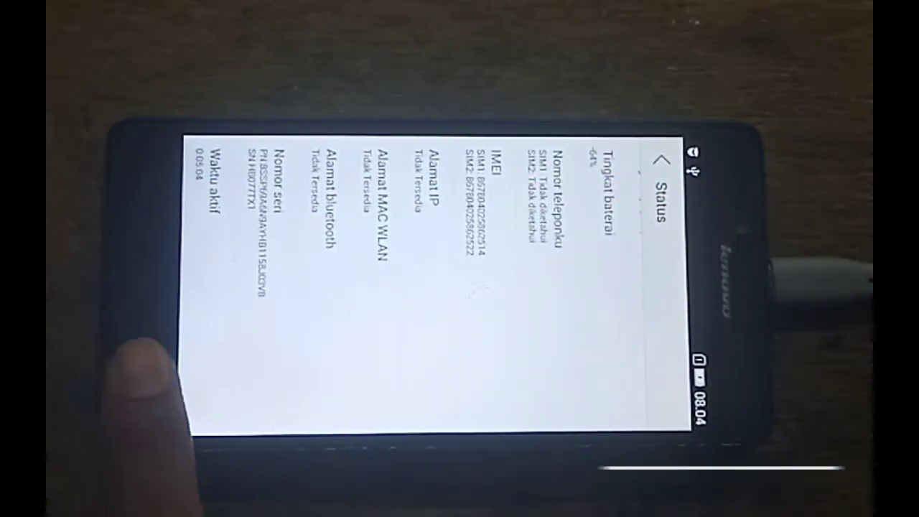
pyautogui.click(137, 359)
pyautogui.click(224, 318)
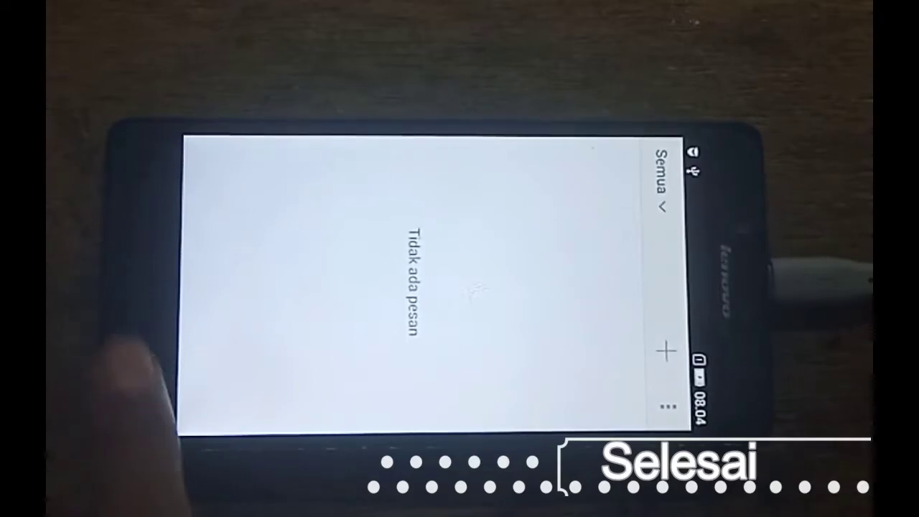
pyautogui.click(136, 359)
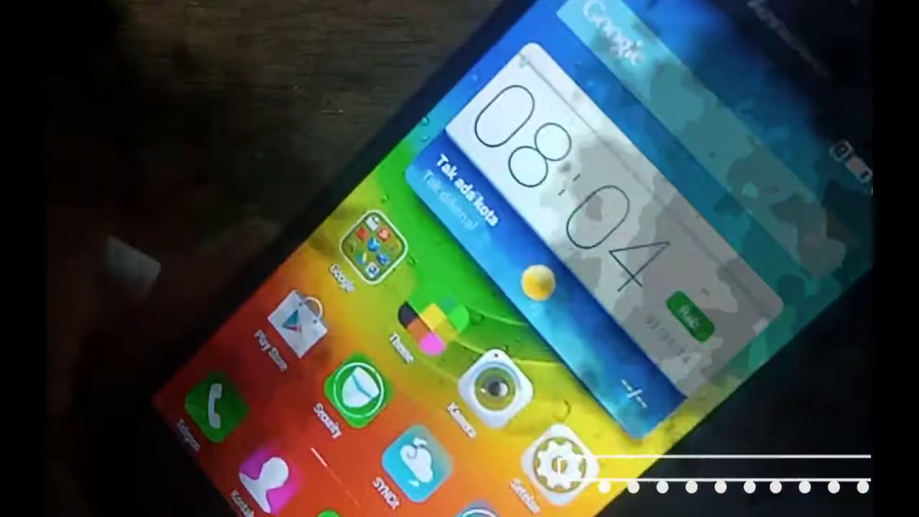